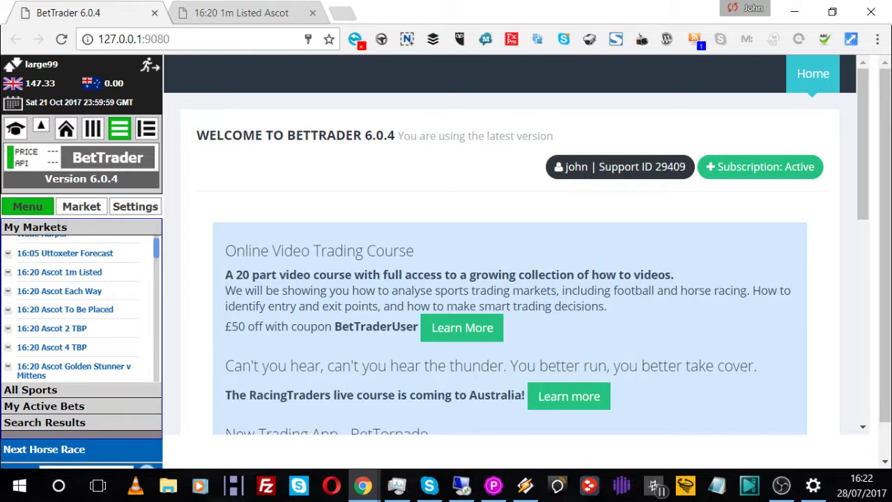
# Open the 16:30 Thirsk 7f Hcap market from today's race list in a new tab and display it full screen.
pyautogui.scroll(-10, 81, 307)
pyautogui.scroll(10, 82, 306)
pyautogui.scroll(-3, 81, 307)
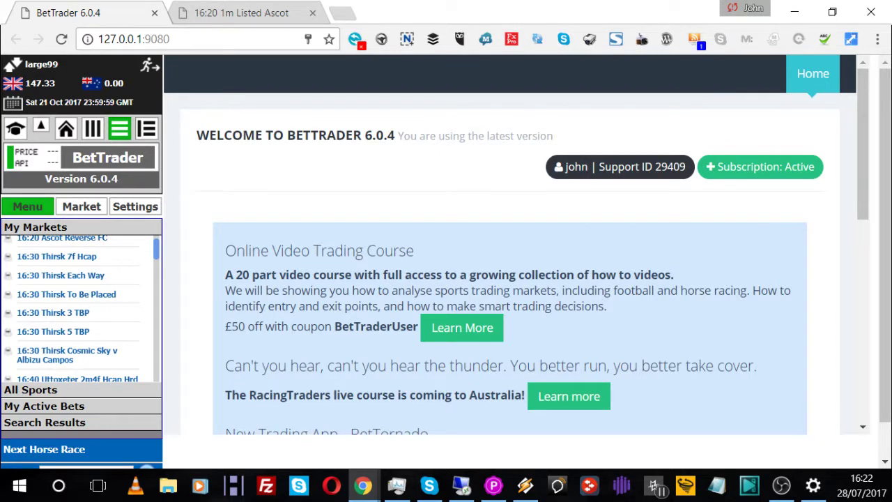
pyautogui.click(56, 312)
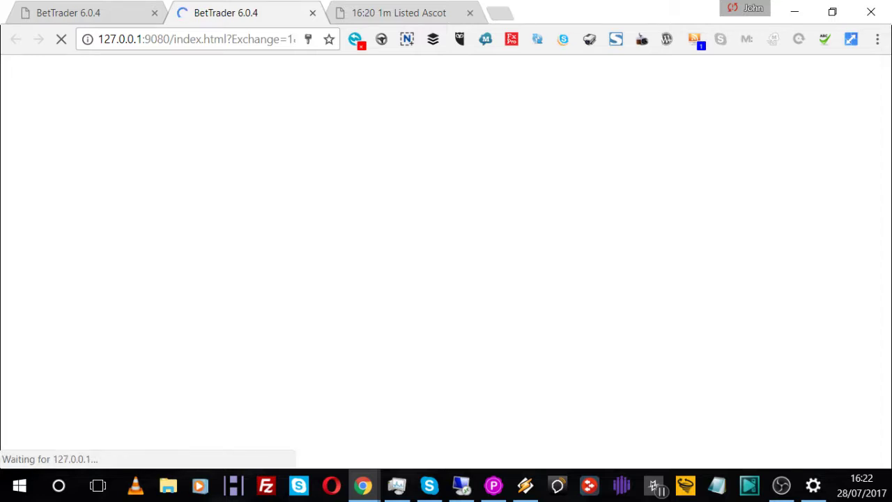
pyautogui.press('F11')
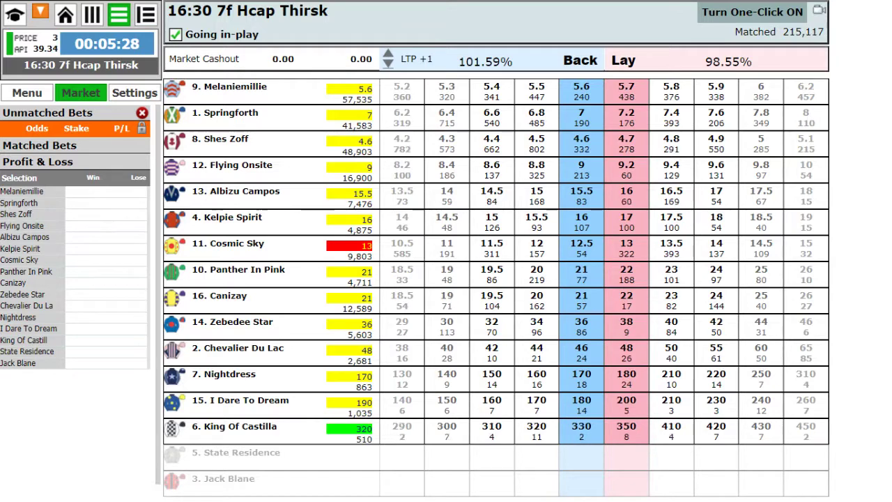
# Exit full screen, show the race list for the 16:30 Thirsk market, and return to the main BetTrader page.
pyautogui.press('F11')
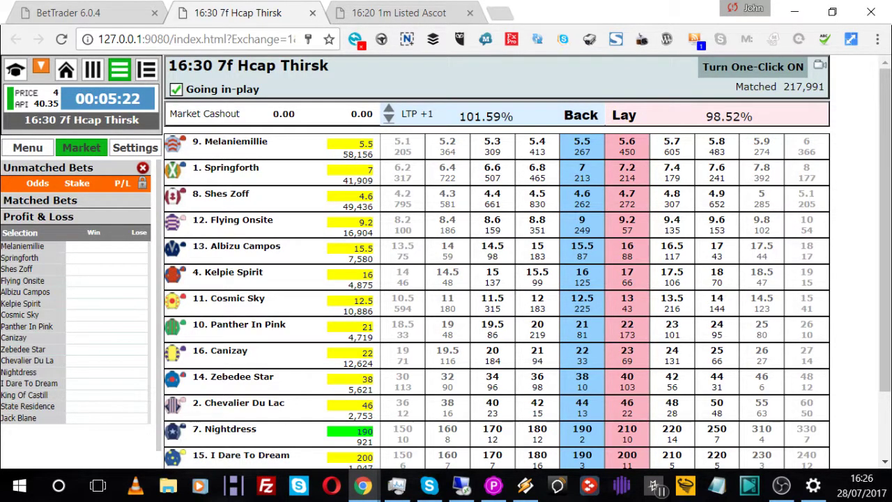
pyautogui.click(27, 147)
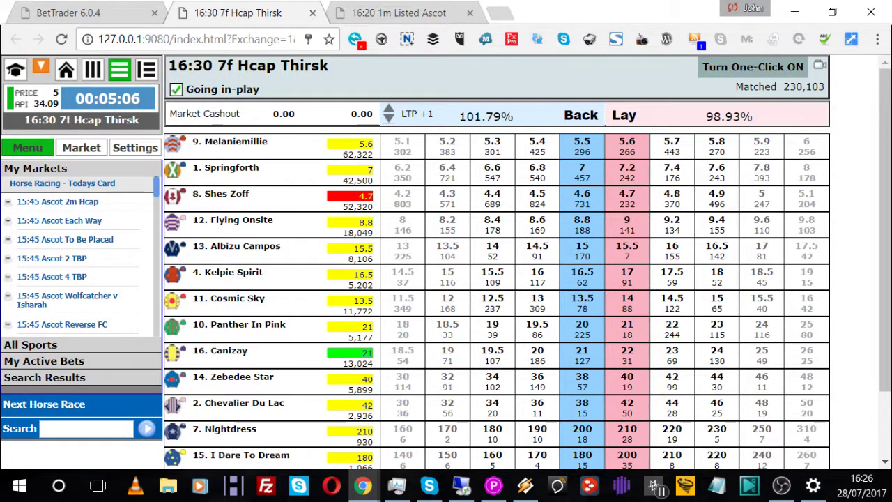
pyautogui.click(461, 486)
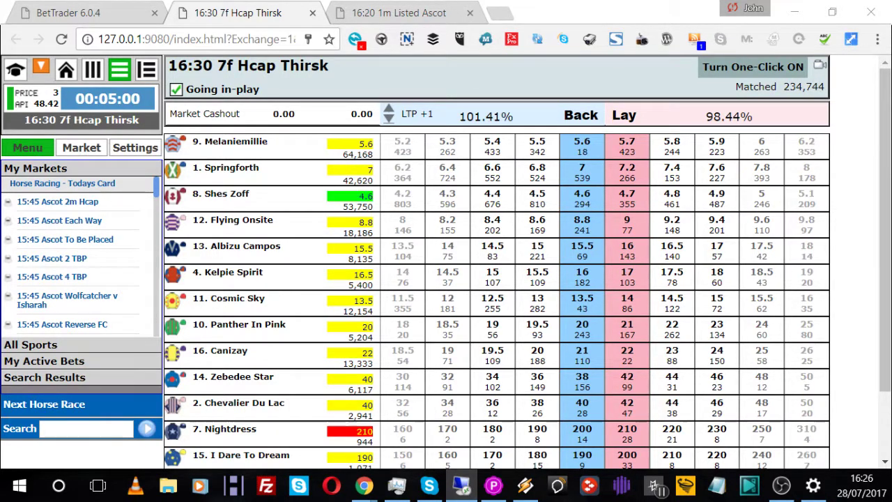
pyautogui.hotkey('alt', 'Tab')
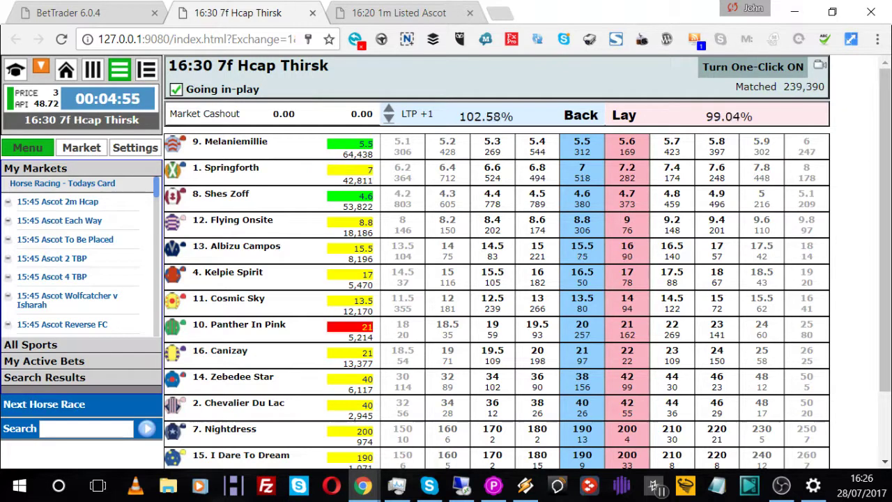
pyautogui.hotkey('ctrl', 'shift', 'Tab')
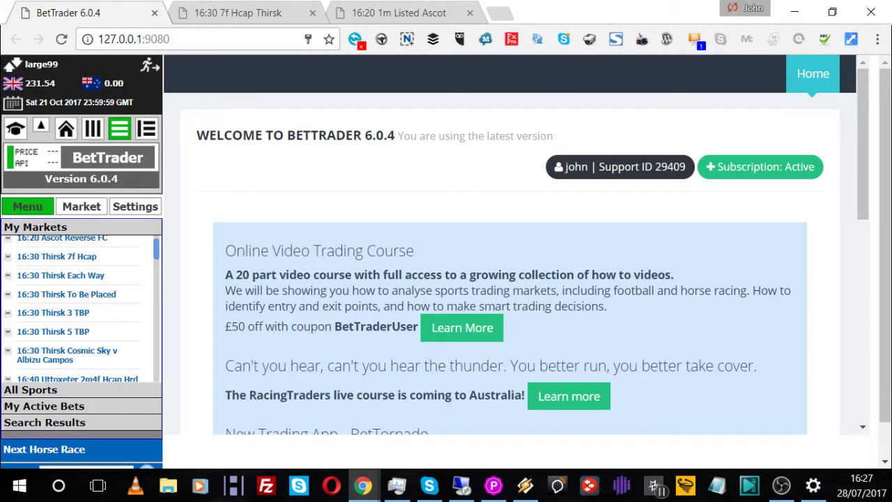
# Open the 16:40 Uttoxeter 2m4f Hcap Hrd and 16:55 Ascot 1m4f Hcap markets in separate new tabs.
pyautogui.scroll(-5, 78, 307)
pyautogui.scroll(2, 78, 307)
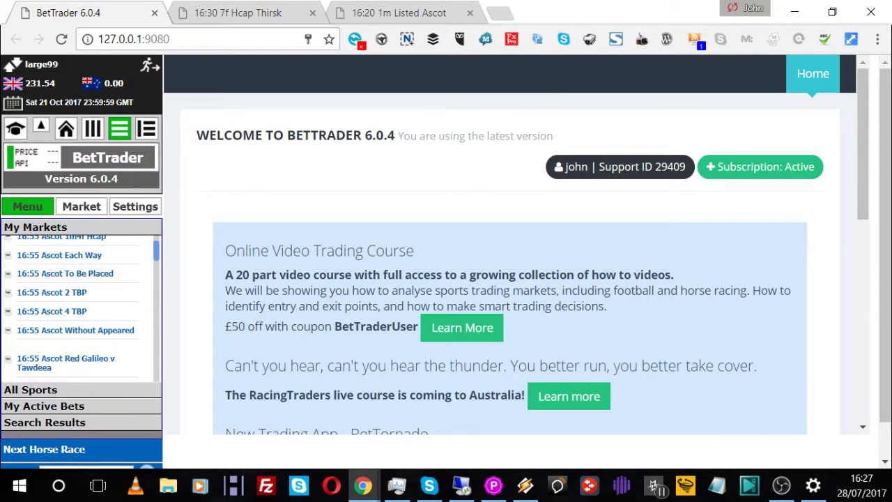
pyautogui.scroll(4, 78, 306)
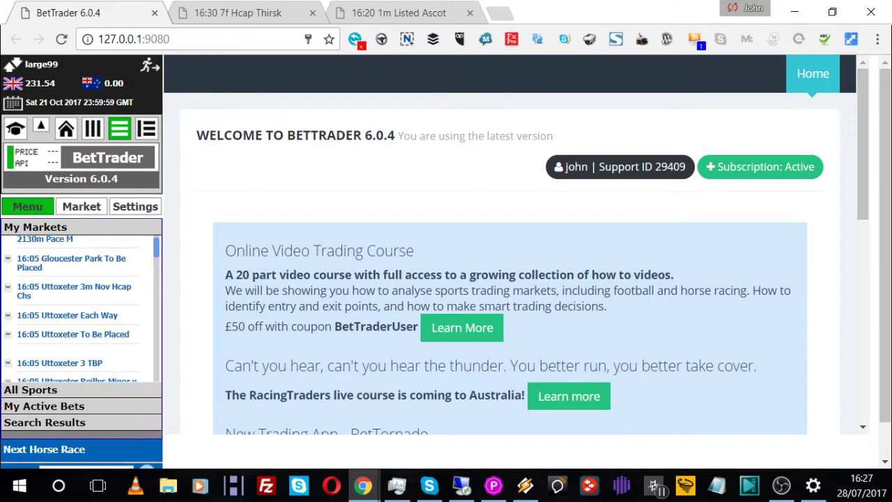
pyautogui.scroll(-3, 78, 307)
pyautogui.scroll(-3, 78, 307)
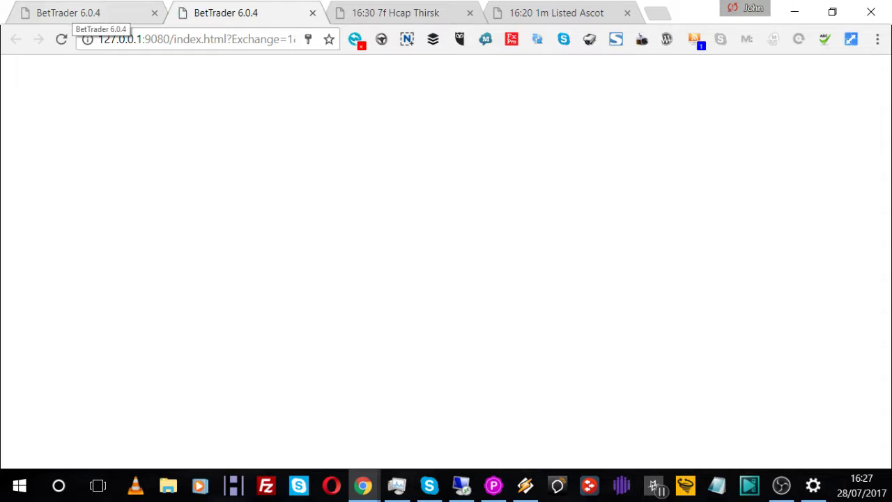
pyautogui.click(75, 13)
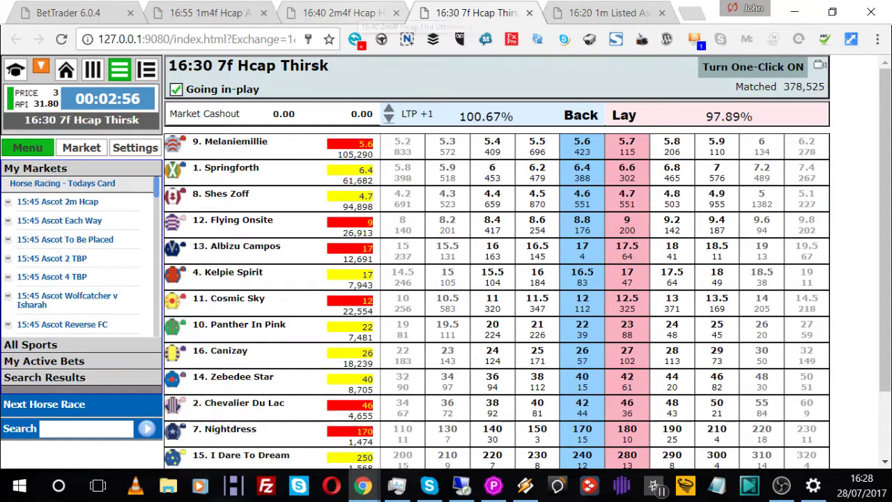
# Look over the opened 16:40 Uttoxeter and 16:55 Ascot markets to check their prices and start times.
pyautogui.click(341, 13)
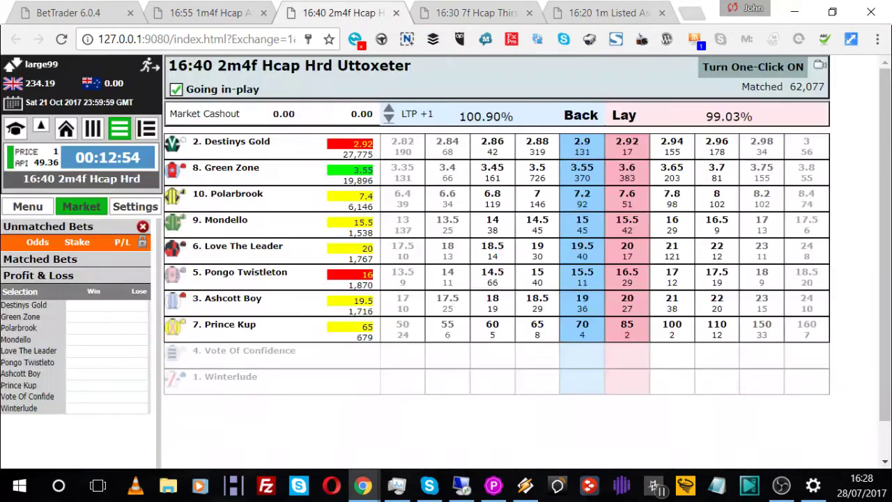
pyautogui.click(213, 13)
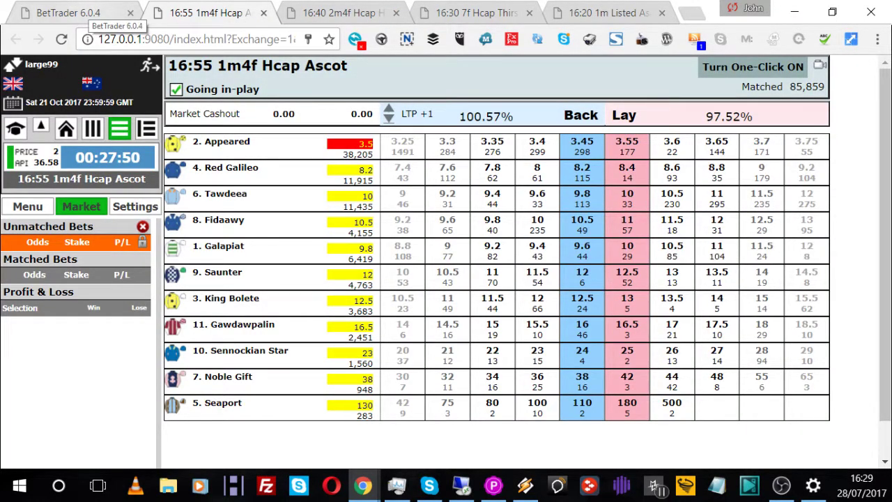
pyautogui.click(91, 14)
pyautogui.hotkey('ctrl', 'Tab')
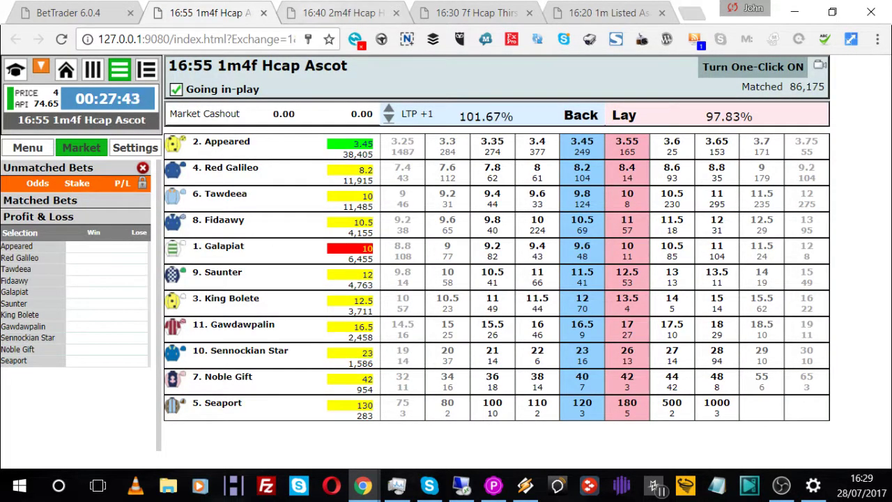
pyautogui.hotkey('ctrl', 'Tab')
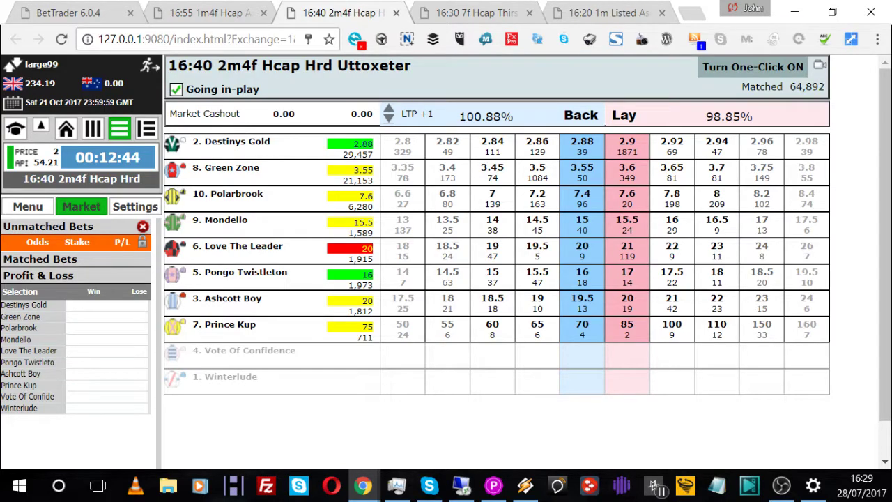
# Display the 16:30 Thirsk market full screen with its unmatched bets, matched bets and profit and loss.
pyautogui.hotkey('ctrl', 'Tab')
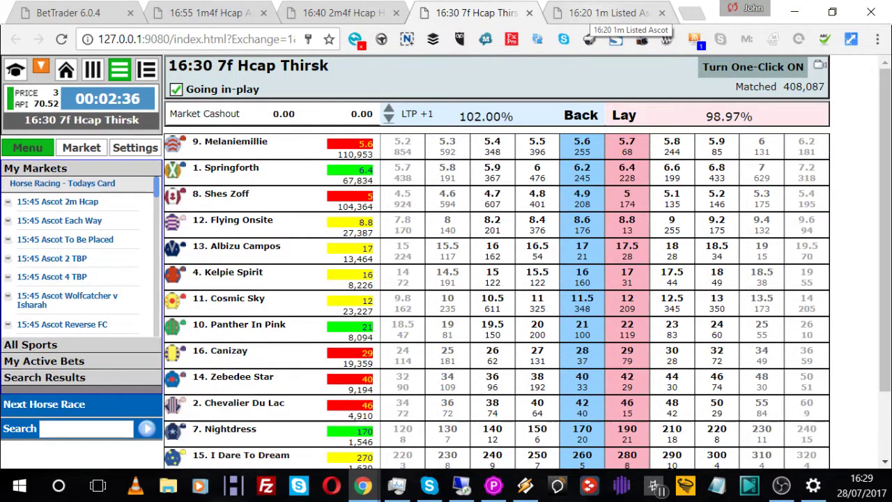
pyautogui.press('F11')
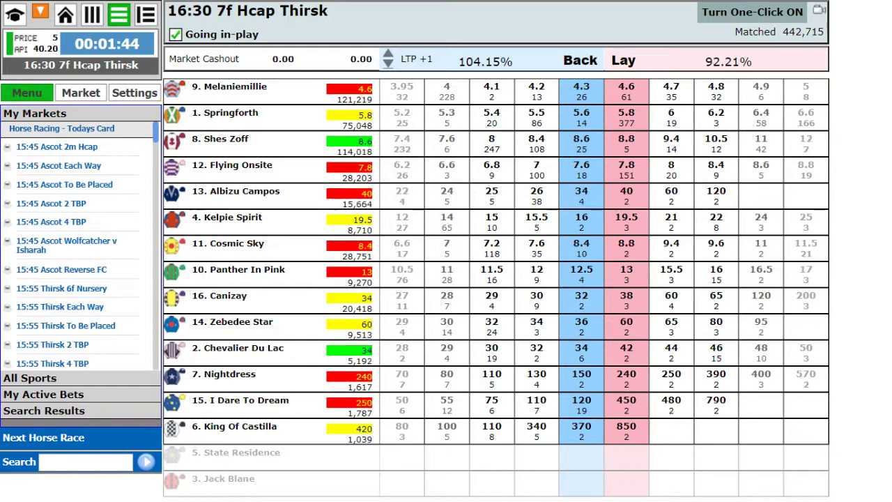
pyautogui.click(81, 93)
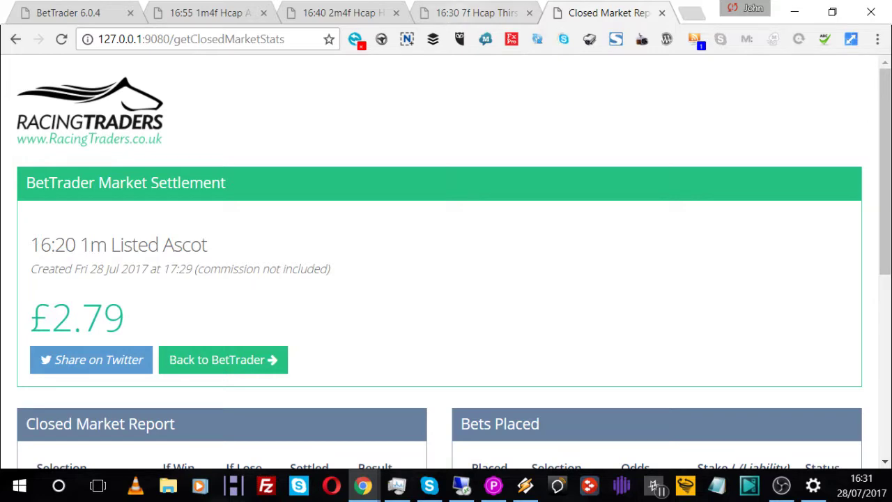
# Review the 16:30 Thirsk bets and settlement report and the 16:40 Uttoxeter market, and bring up the 16:55 Ascot market.
pyautogui.hotkey('ctrl', 'shift', 'Tab')
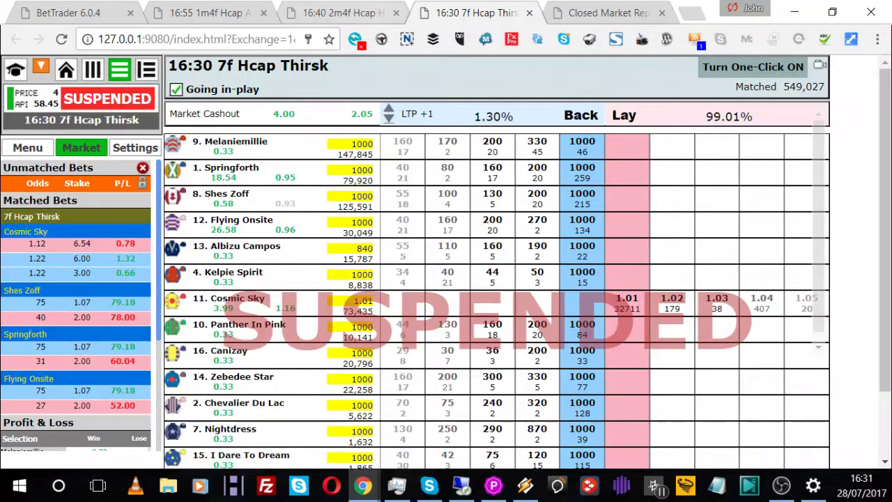
pyautogui.hotkey('ctrl', 'shift', 'Tab')
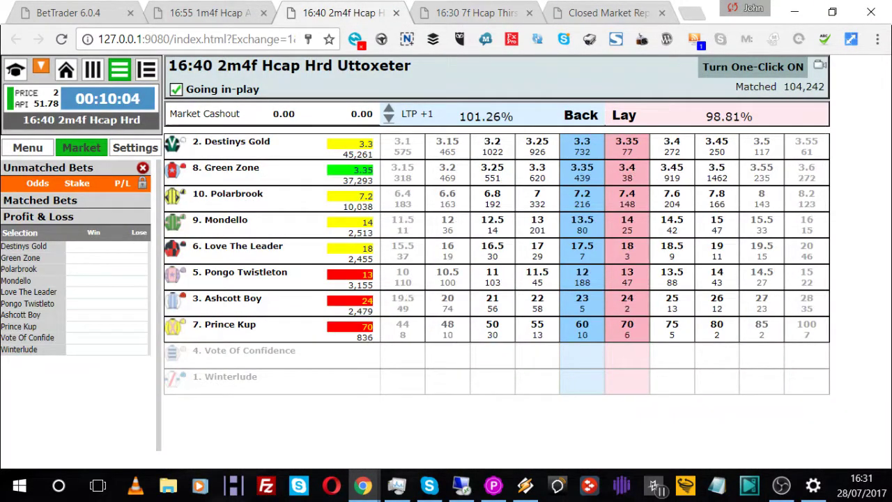
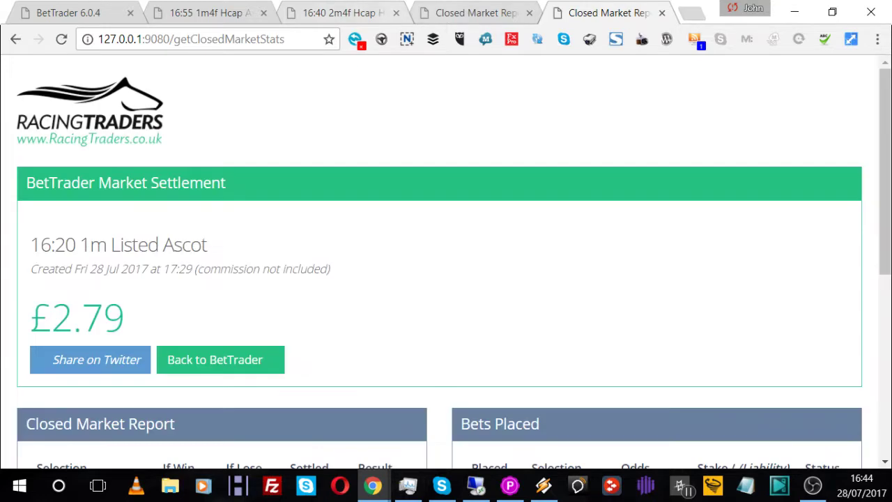
pyautogui.click(460, 13)
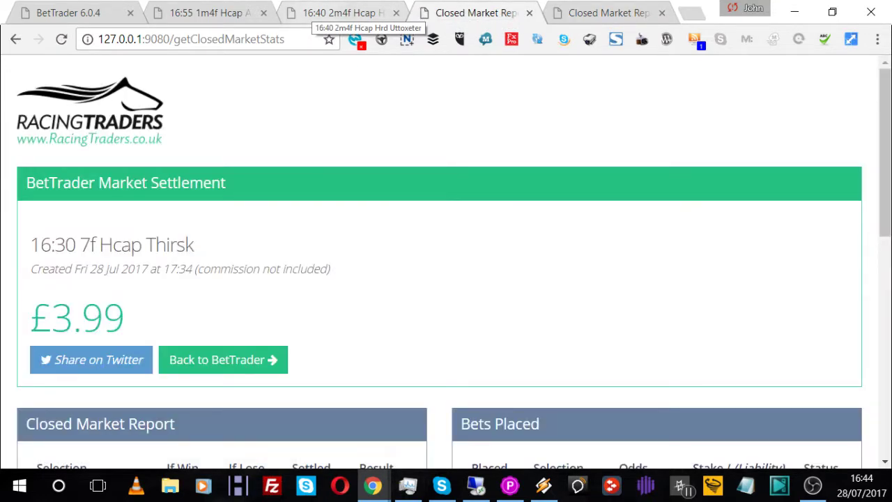
pyautogui.click(338, 13)
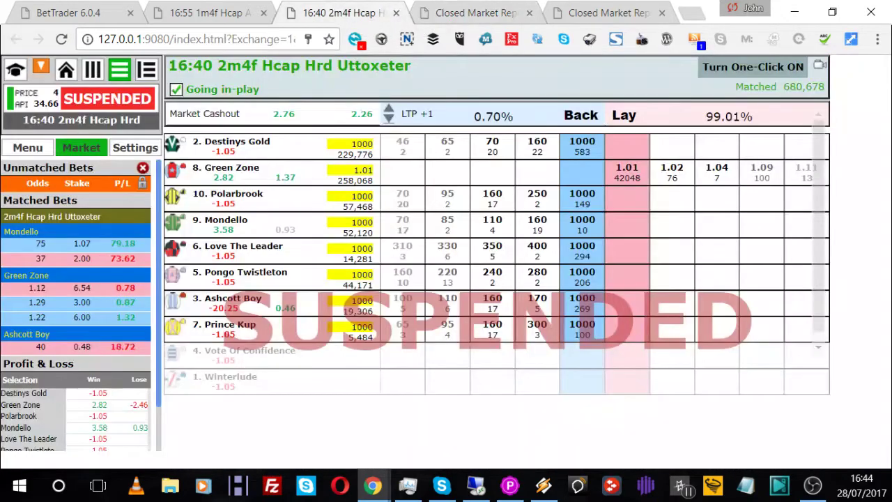
pyautogui.click(209, 13)
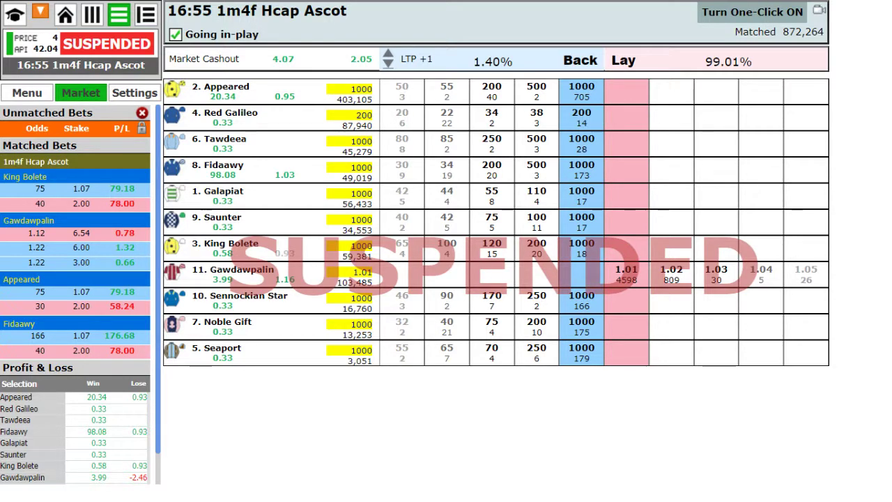
# Exit full screen and review the settlement reports for 16:40 Uttoxeter, 16:30 Thirsk and 16:20 Ascot.
pyautogui.press('F11')
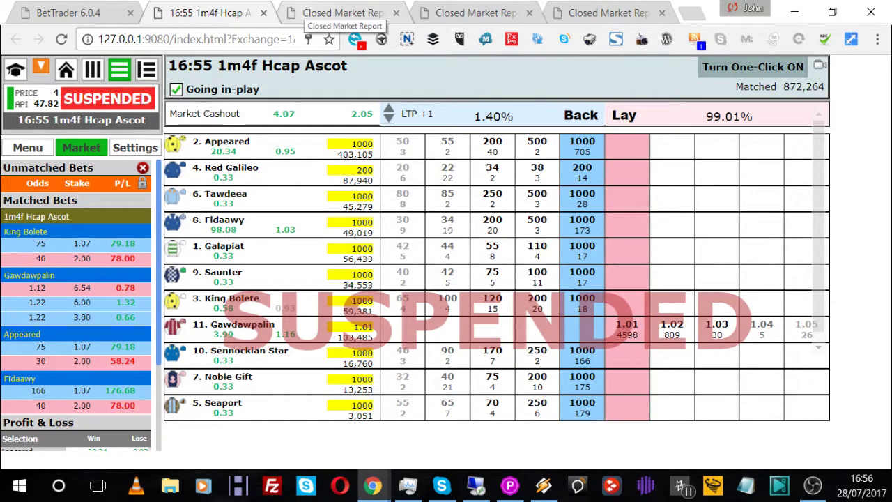
pyautogui.click(341, 14)
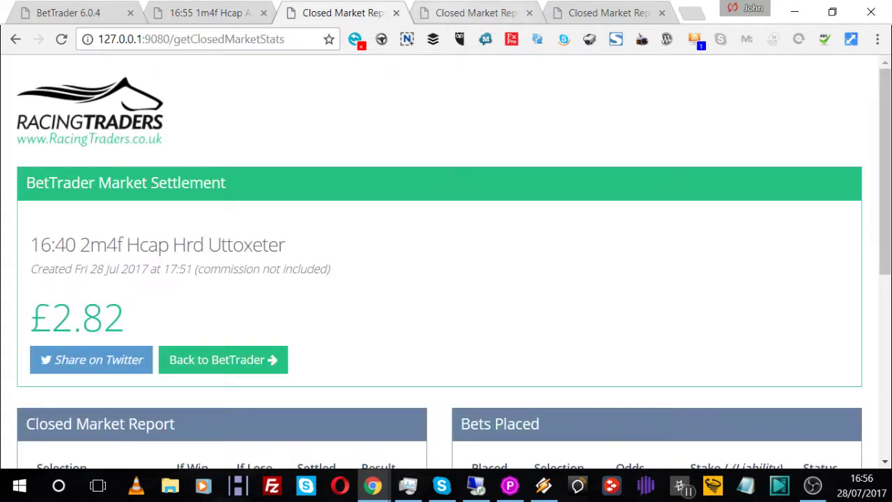
pyautogui.click(474, 13)
pyautogui.hotkey('ctrl', 'Tab')
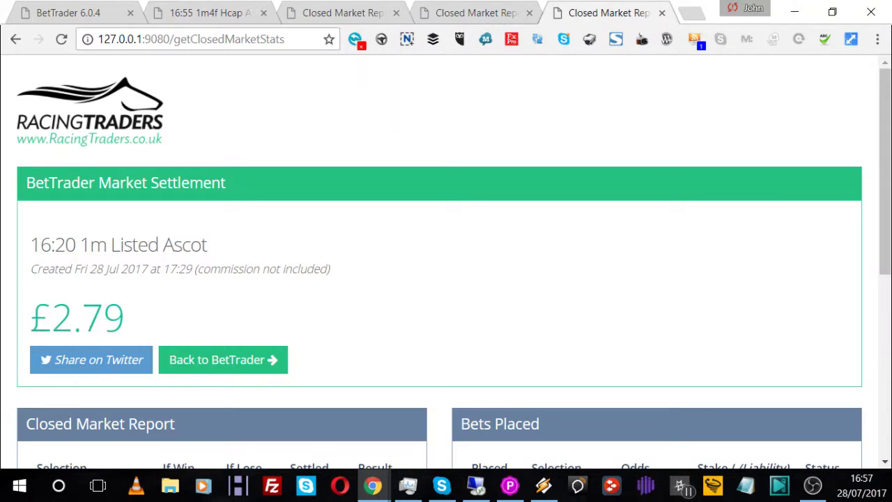
pyautogui.hotkey('ctrl', 'Tab')
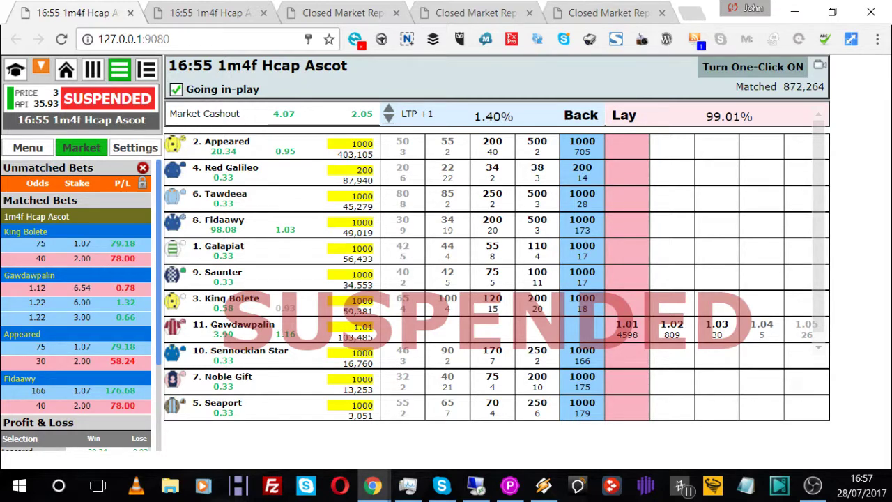
# From today's race list, open the 17:05 Thirsk, 17:15 Uttoxeter and 17:25 markets in separate new tabs.
pyautogui.click(28, 148)
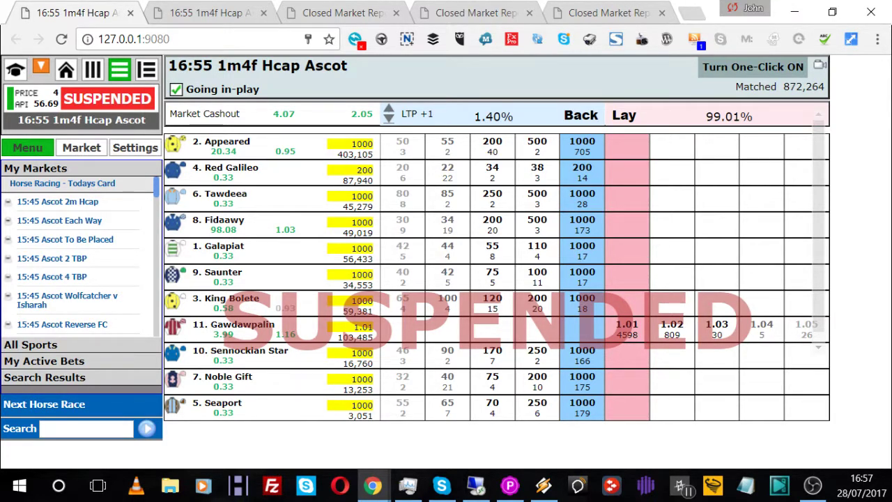
pyautogui.scroll(-5, 80, 255)
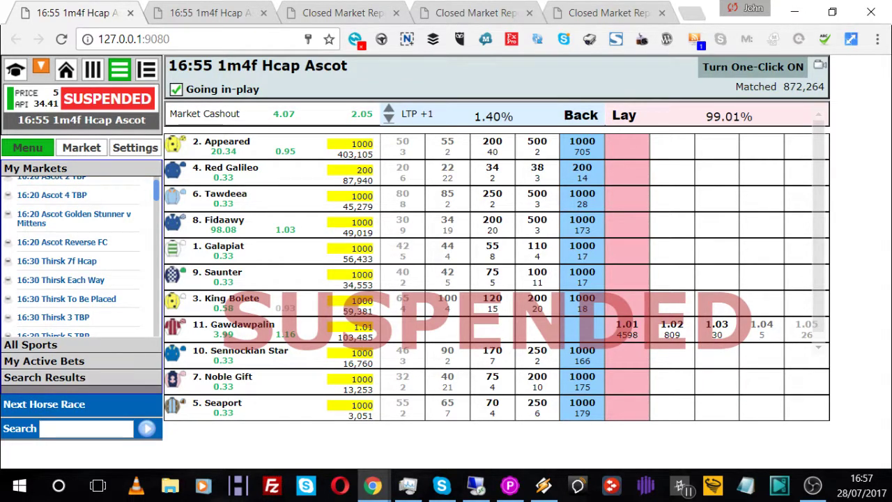
pyautogui.scroll(-10, 80, 255)
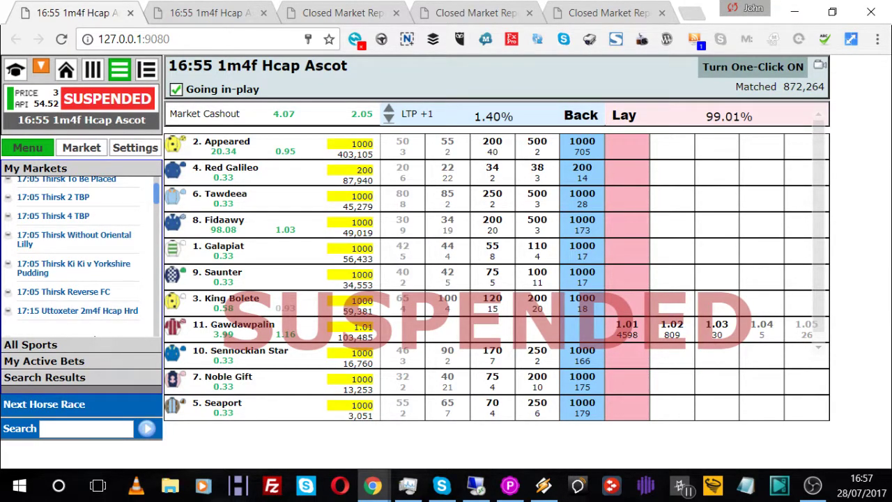
pyautogui.scroll(5, 80, 254)
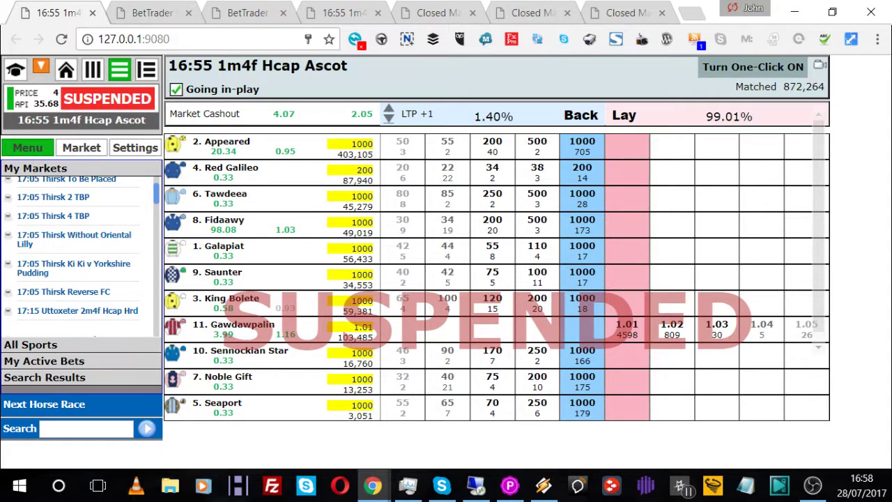
pyautogui.scroll(-3, 80, 254)
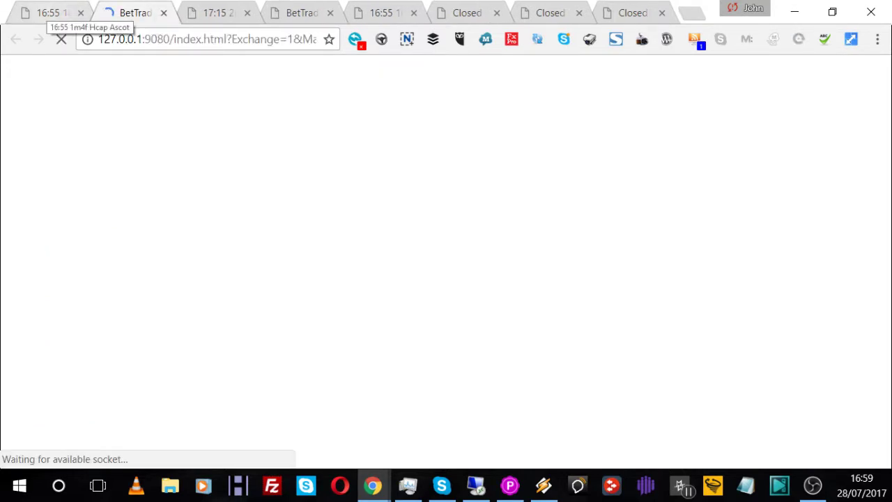
pyautogui.click(50, 14)
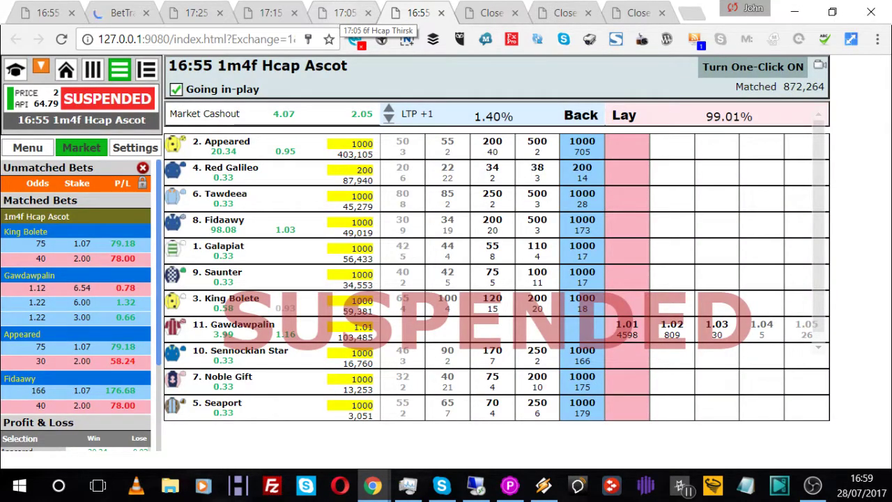
# Go through the 17:05, 17:15, 17:25 and 17:35 markets, collapsing the account details in the 17:15 Uttoxeter and 17:25 Ascot tabs.
pyautogui.click(345, 13)
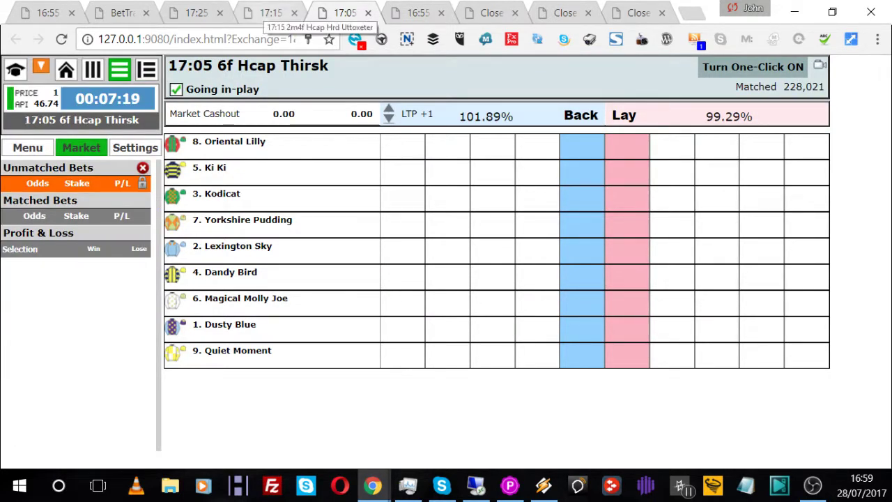
pyautogui.click(270, 12)
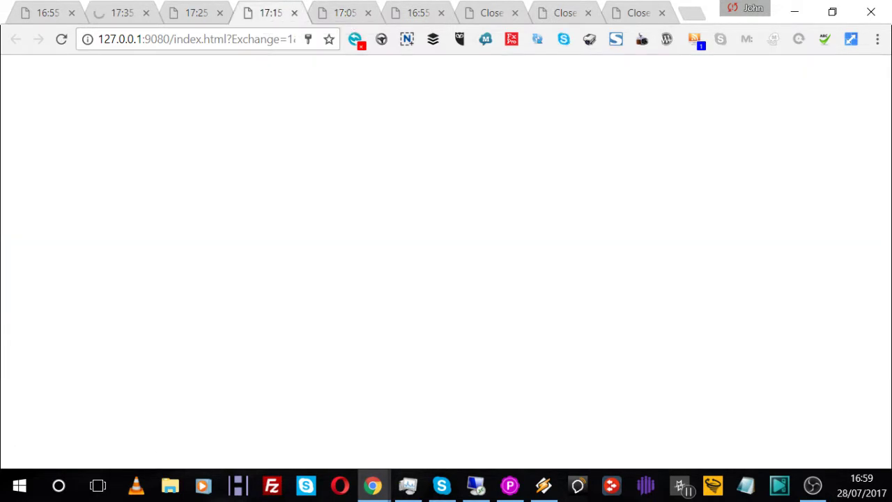
pyautogui.click(41, 125)
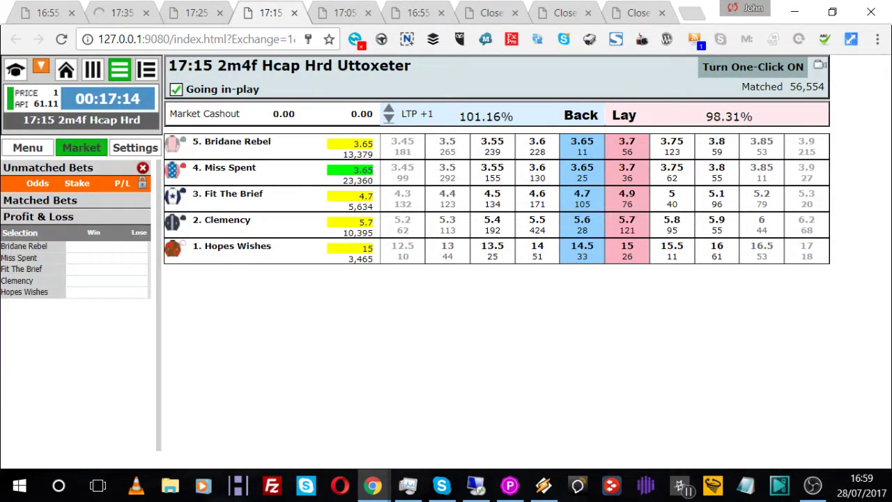
pyautogui.hotkey('ctrl', 'shift', 'Tab')
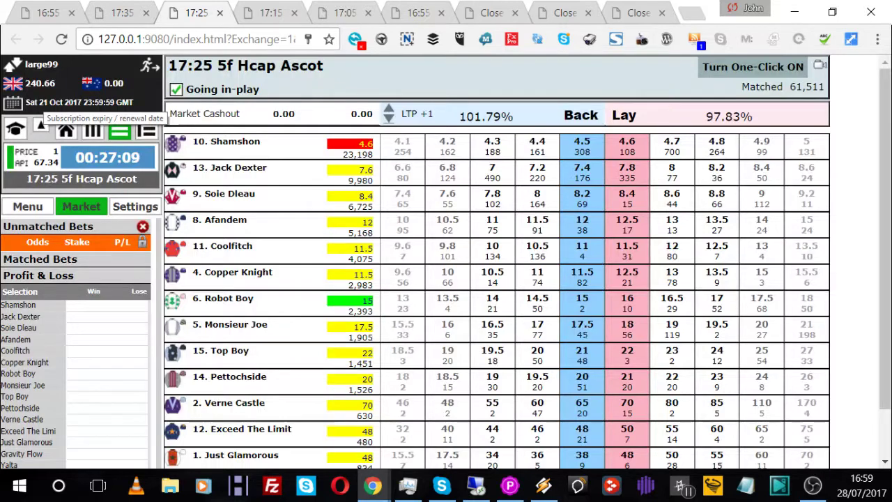
pyautogui.click(40, 125)
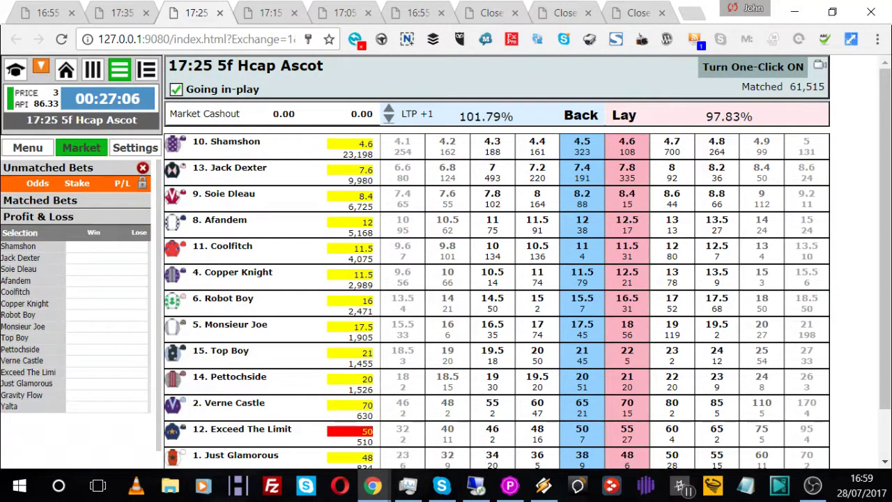
pyautogui.hotkey('ctrl', 'shift', 'Tab')
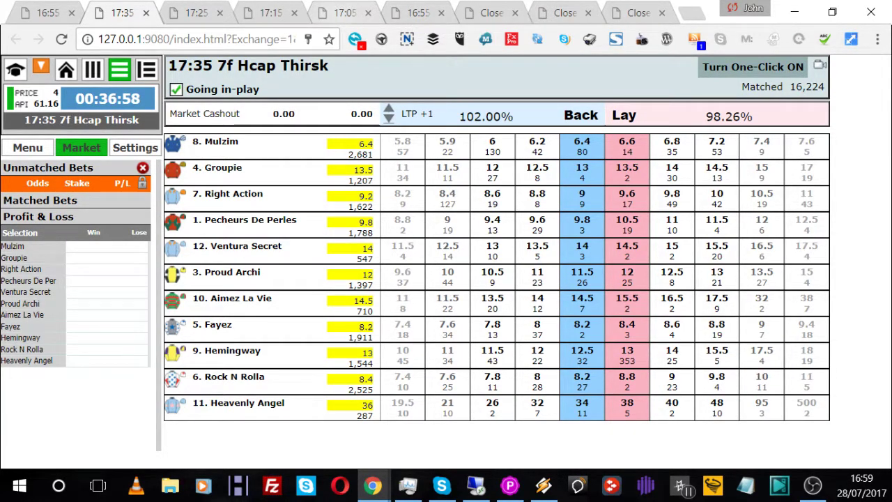
# Return to the 17:05 Thirsk market and display it full screen.
pyautogui.hotkey('ctrl', '5')
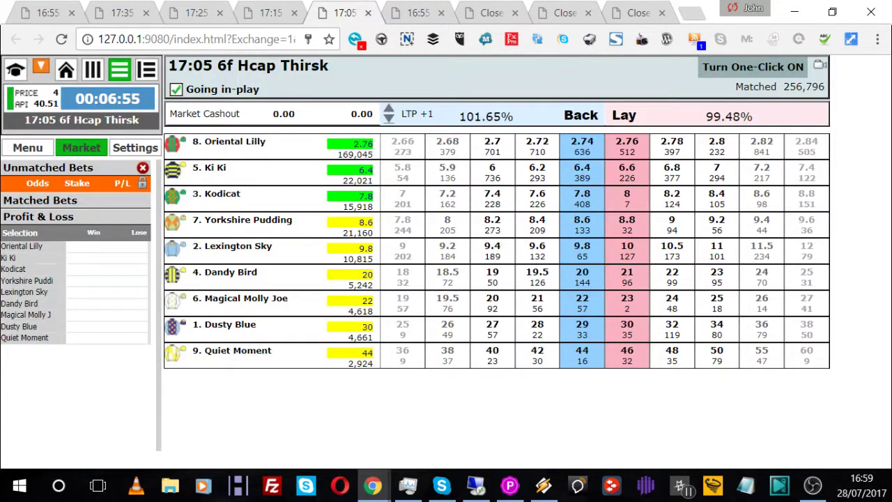
pyautogui.press('F11')
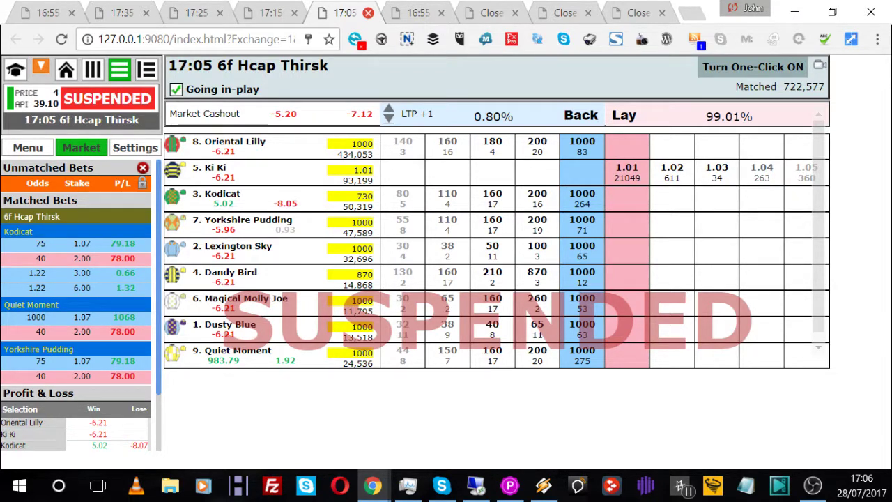
# Close the suspended 17:05 Thirsk market's tab and display the 17:15 Uttoxeter market full screen.
pyautogui.click(368, 13)
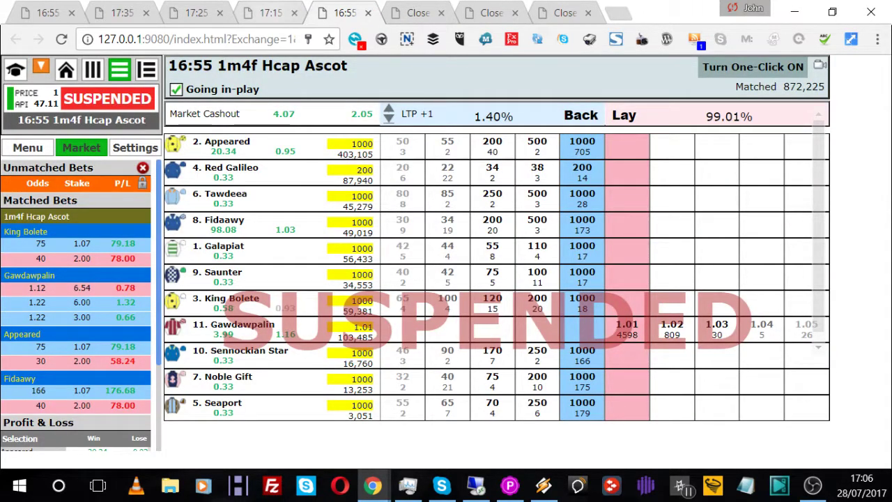
pyautogui.click(272, 12)
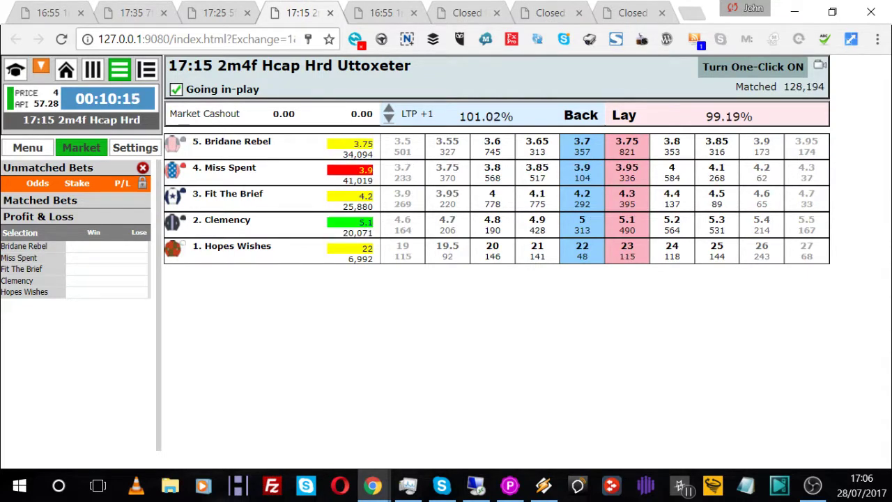
pyautogui.press('F11')
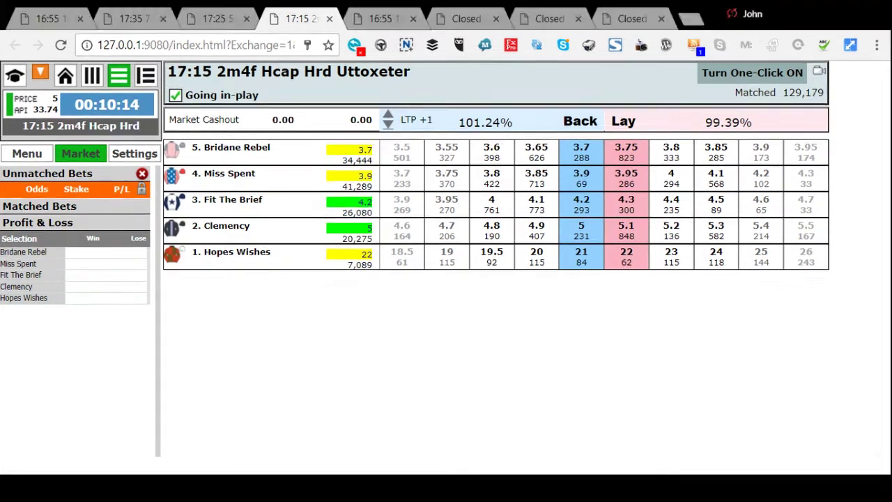
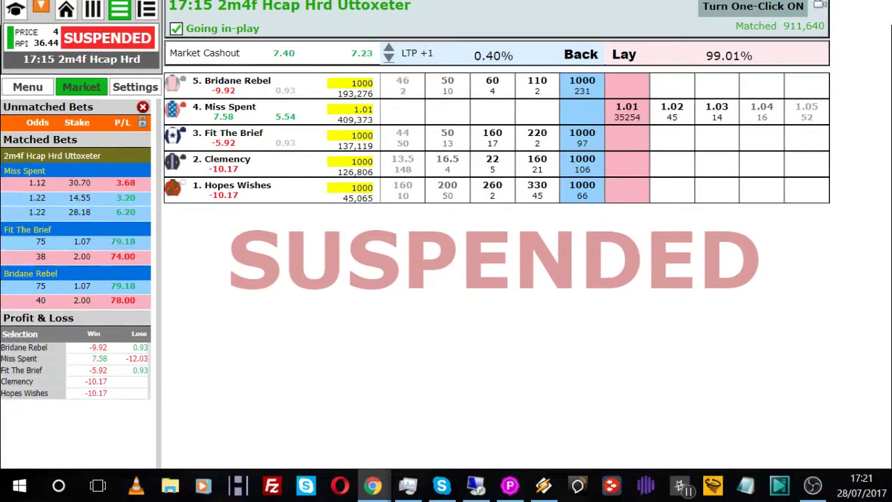
# Exit full screen on the 17:15 Uttoxeter market and display the 17:25 Ascot market full screen instead.
pyautogui.press('F11')
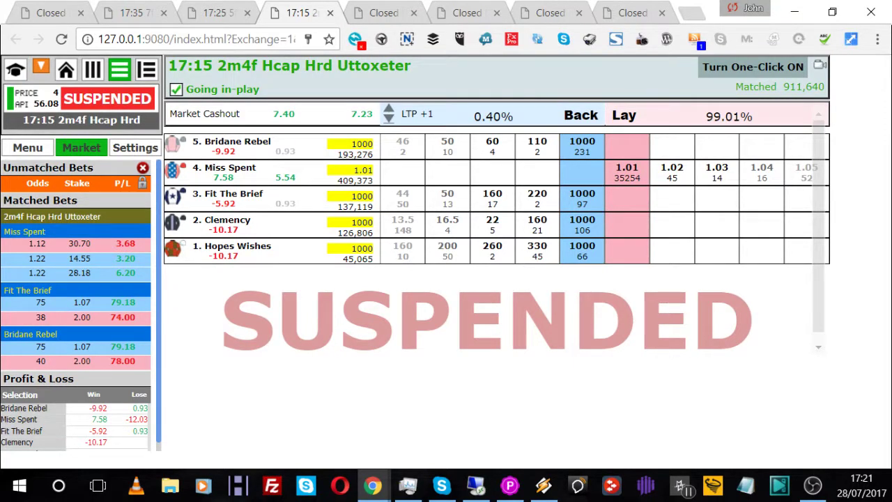
pyautogui.click(224, 12)
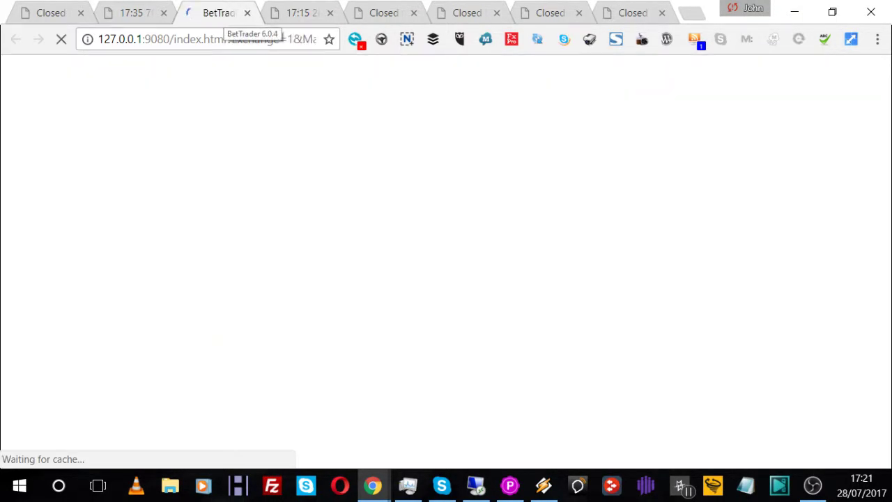
pyautogui.press('F11')
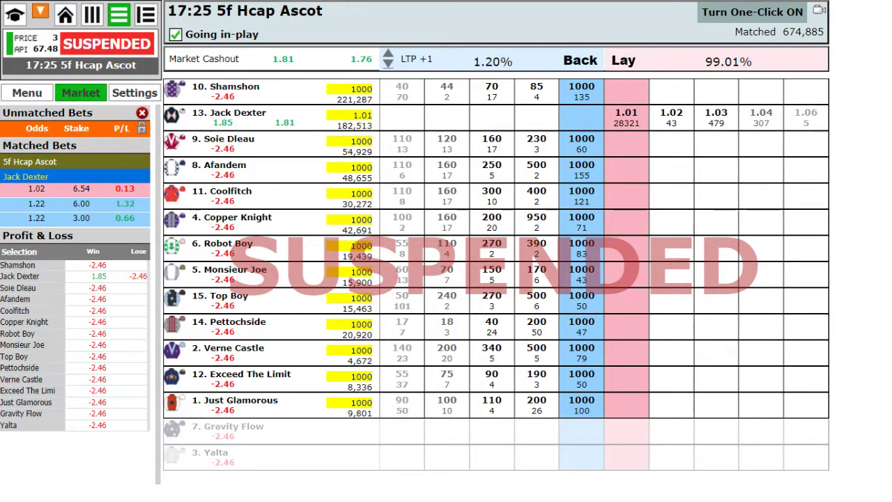
# Exit full screen and review the 17:15 Uttoxeter, 16:55 Ascot, 16:40 Uttoxeter, 16:30 Thirsk and 16:20 Ascot settlement reports, returning to the 17:25 Ascot market.
pyautogui.press('F11')
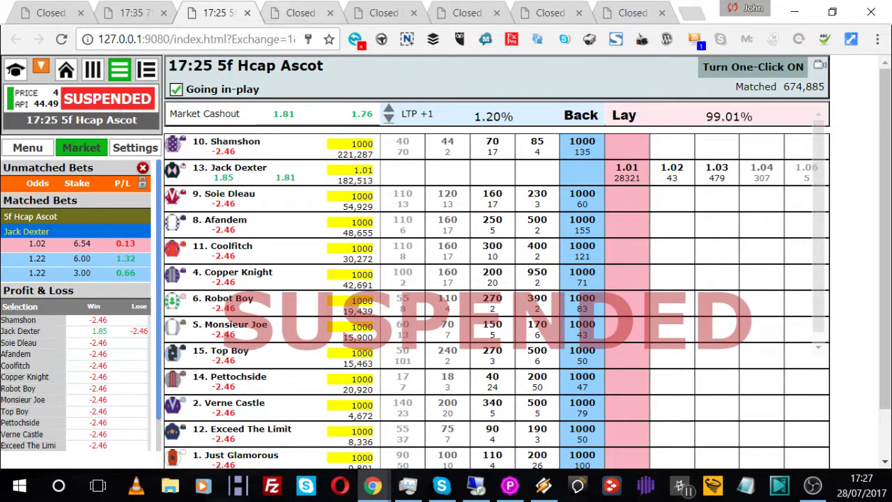
pyautogui.hotkey('ctrl', 'Tab')
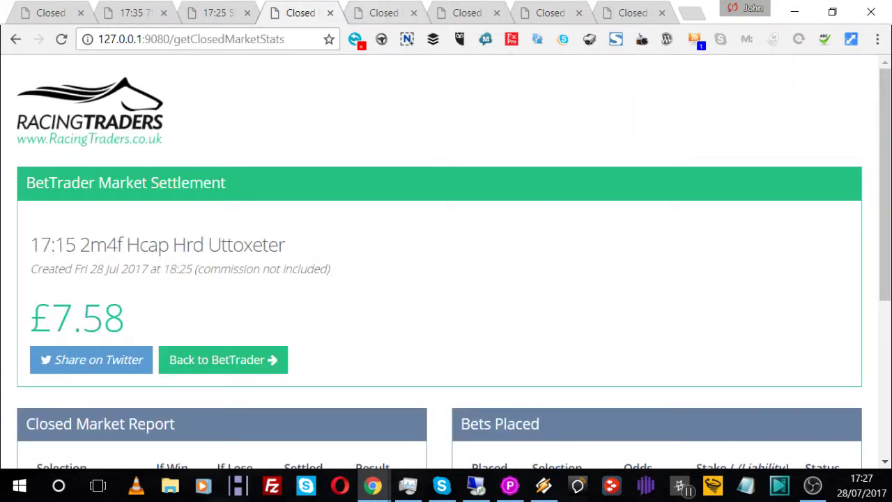
pyautogui.hotkey('ctrl', 'Tab')
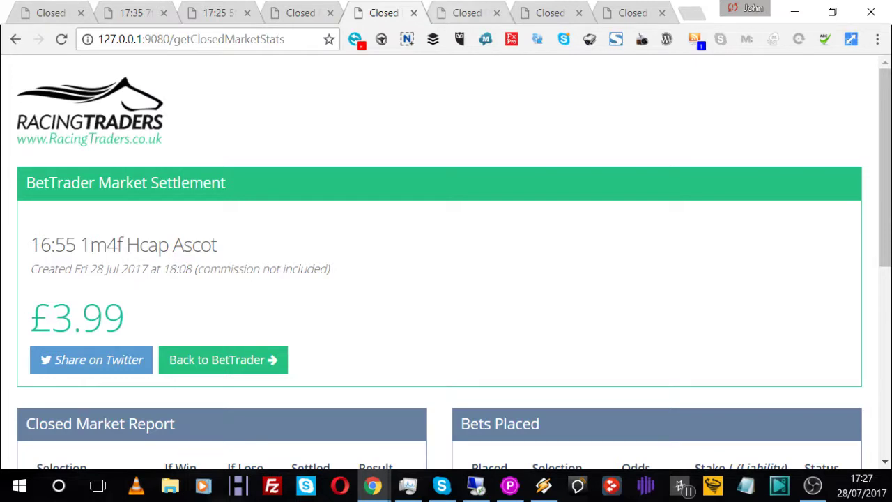
pyautogui.hotkey('ctrl', 'Tab')
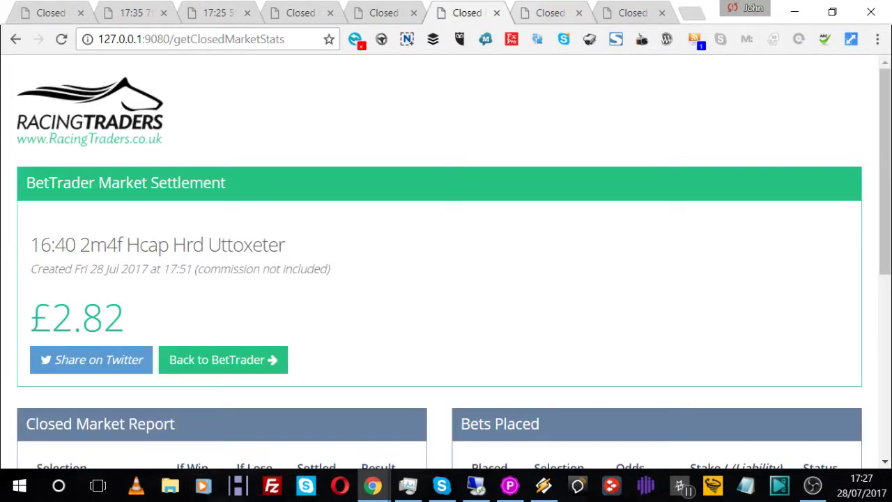
pyautogui.hotkey('ctrl', 'Tab')
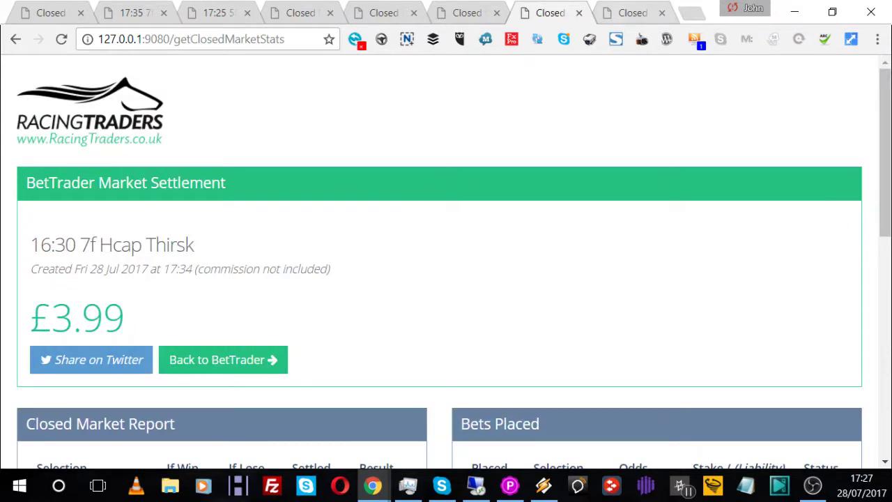
pyautogui.hotkey('ctrl', 'Tab')
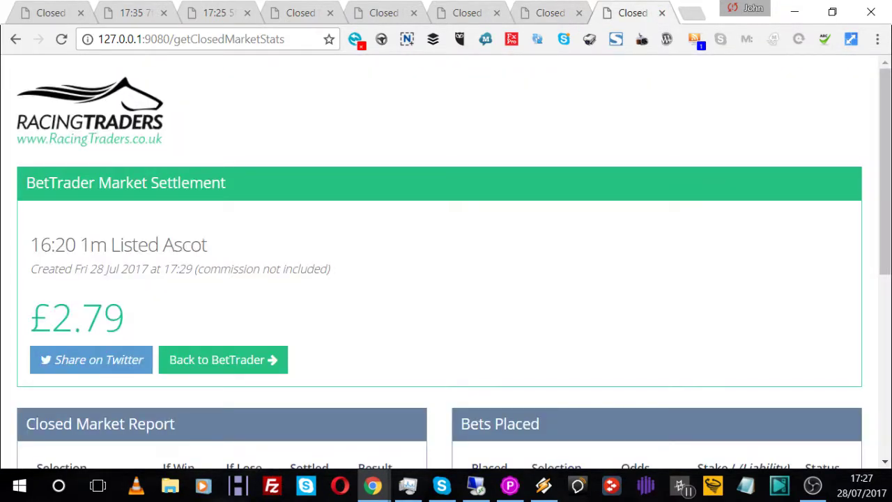
pyautogui.hotkey('ctrl', '3')
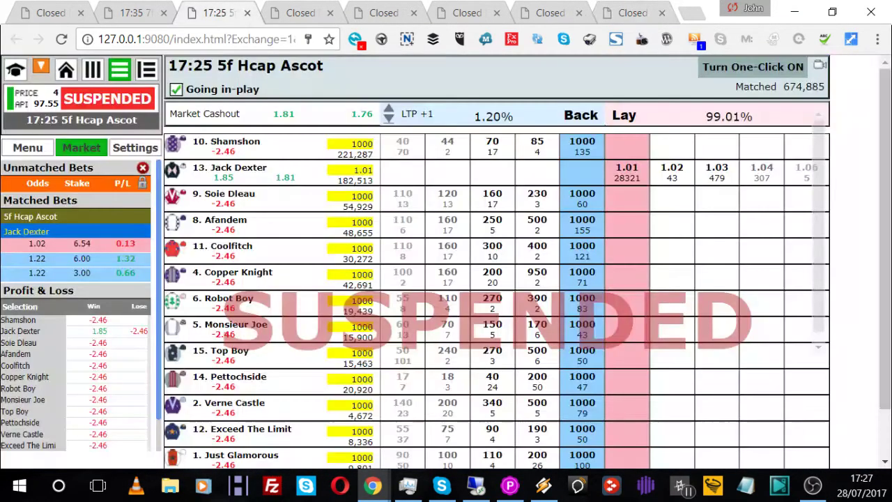
# Close the blank closed market report's tab and display the 17:35 Thirsk market full screen.
pyautogui.hotkey('ctrl', '2')
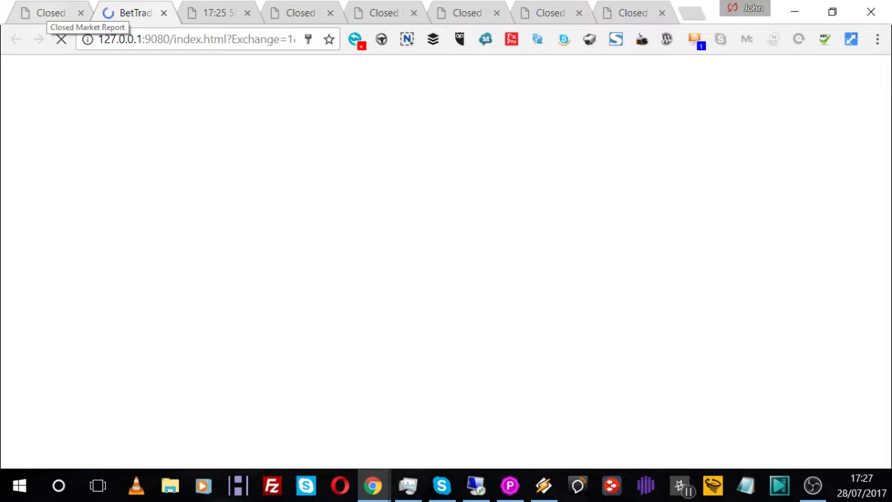
pyautogui.click(51, 13)
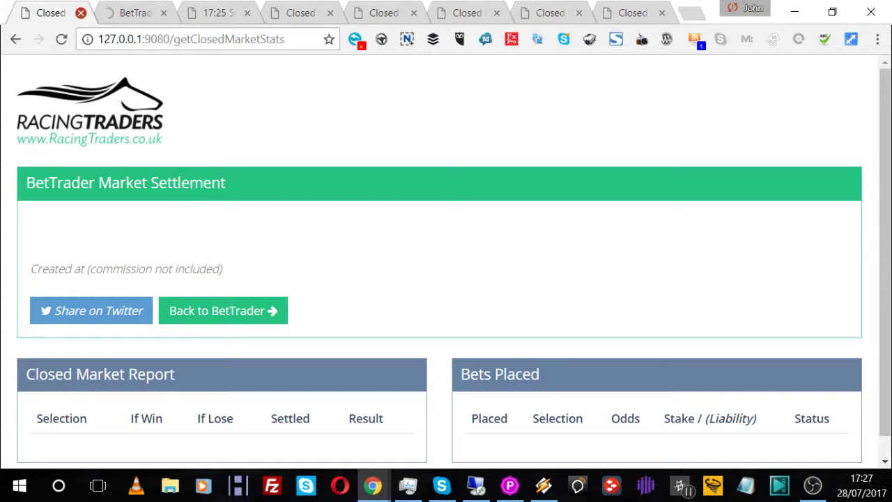
pyautogui.click(81, 13)
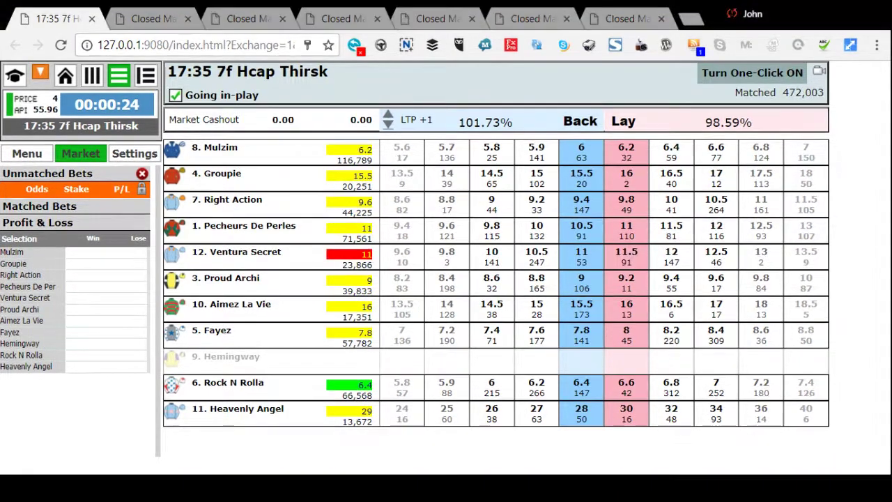
pyautogui.press('F11')
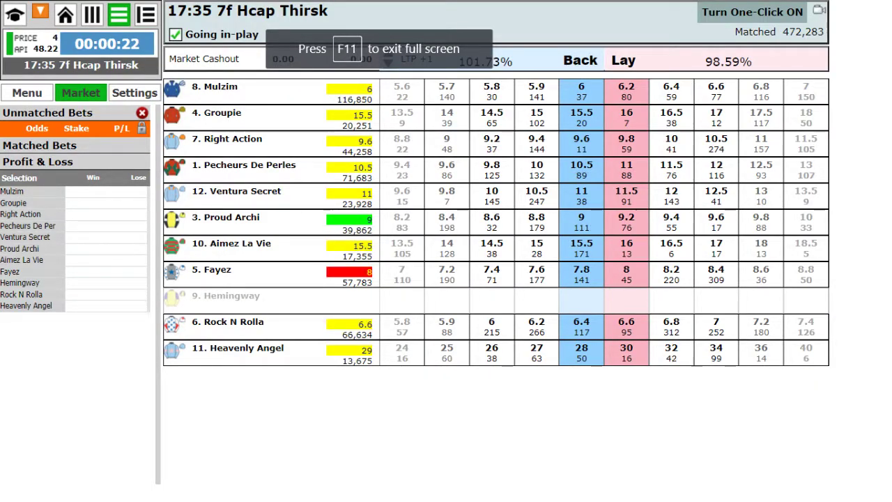